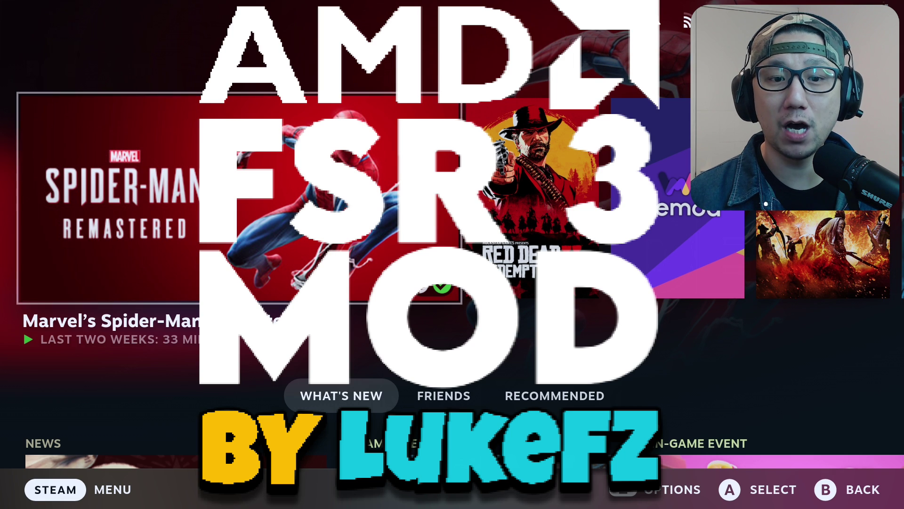
Step: Launch Marvel's Spider-Man Remastered and open its Settings from the main menu
key("Return")
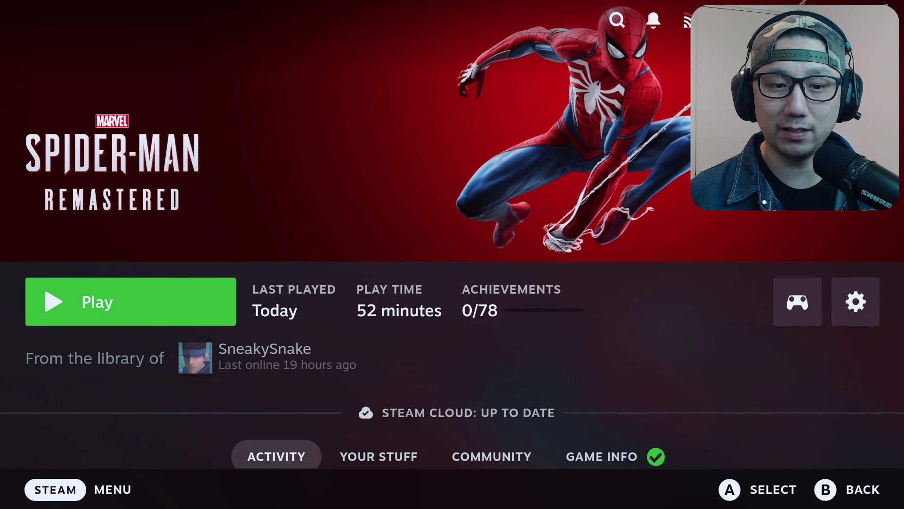
key("Return")
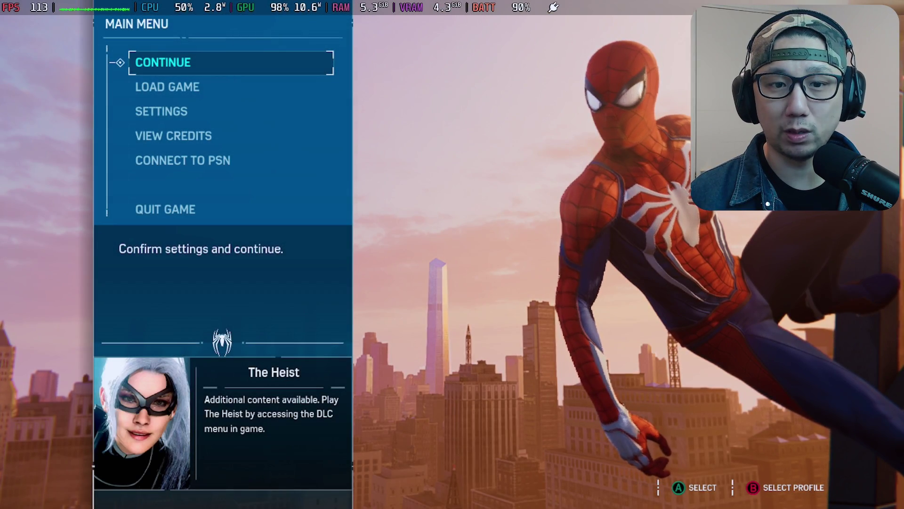
key("Down")
key("Down")
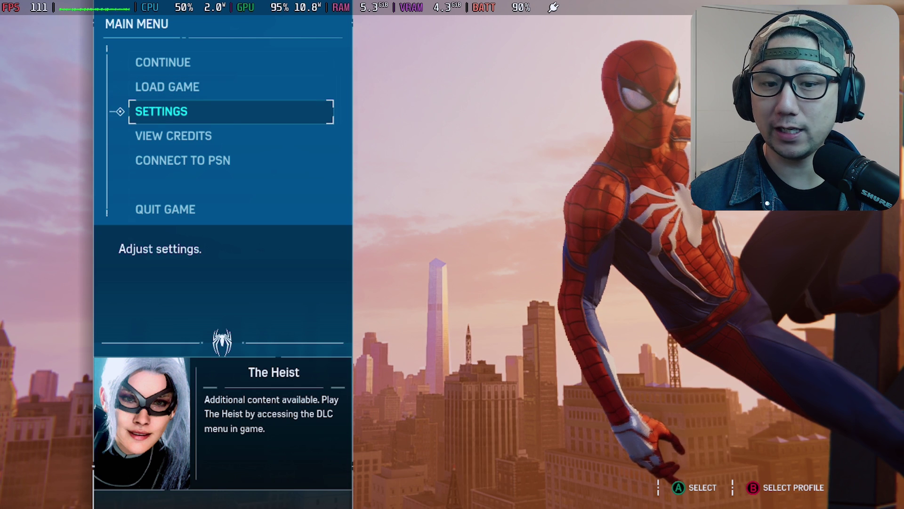
key("Return")
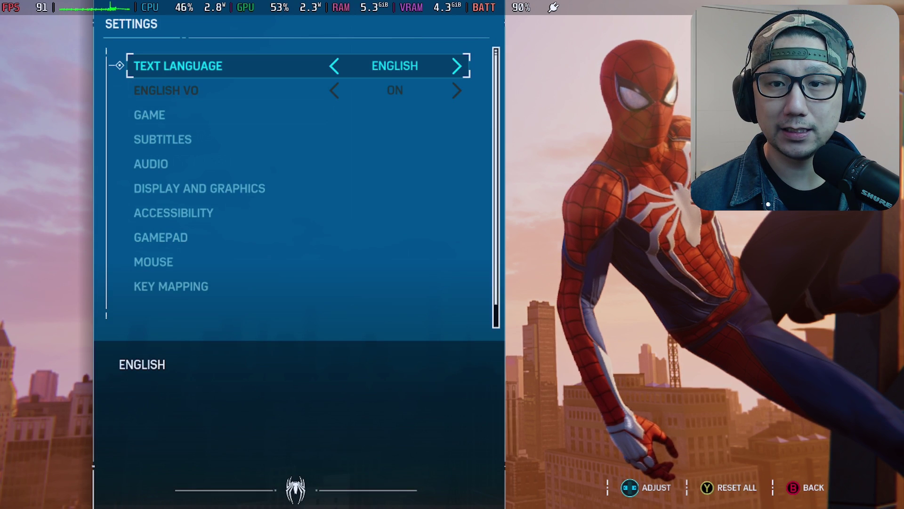
Step: Open the game's Display and Graphics settings
key("Down")
key("Down")
key("Down")
key("Down")
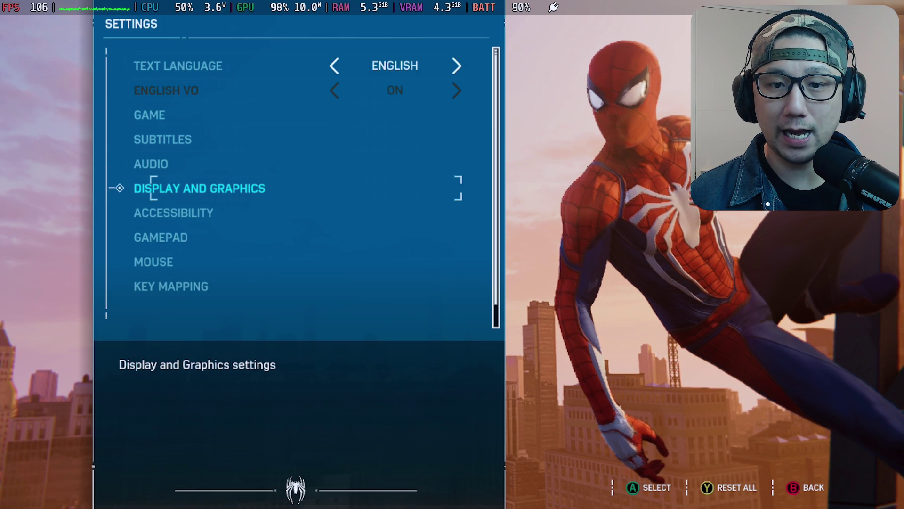
key("Return")
Step: Review the display settings from window mode and display resolution through to the upscale method
key("Down")
key("Down")
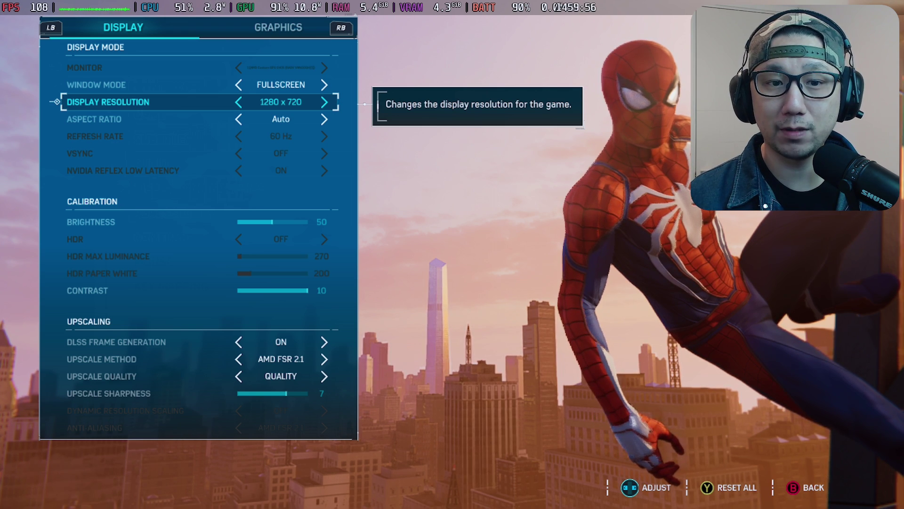
key("Down")
key("Down")
key("Down")
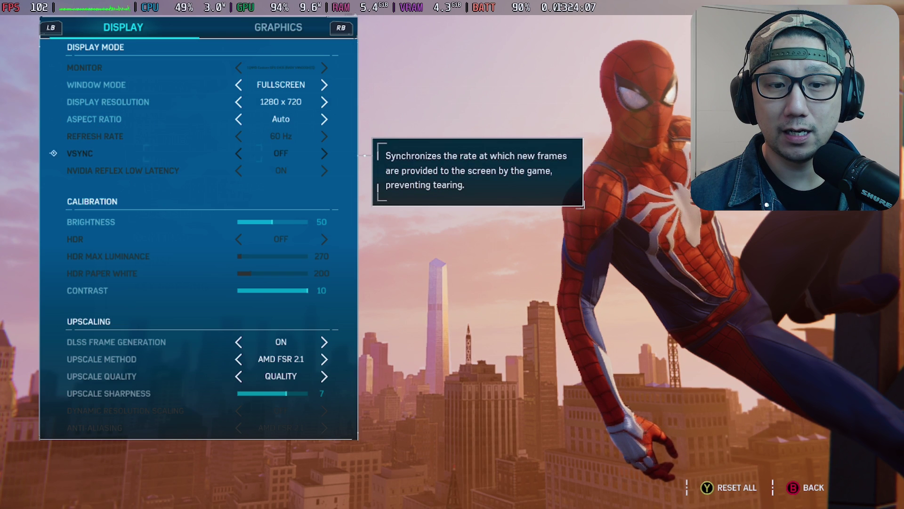
key("Down")
key("Down")
key("Down")
key("Down")
key("Down")
key("Down")
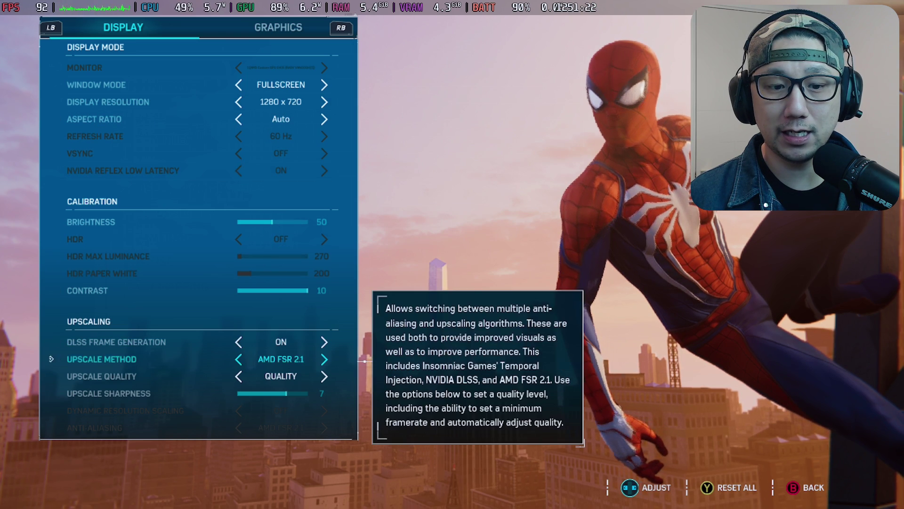
Step: Turn DLSS Frame Generation off and back on
key("Up")
key("Left")
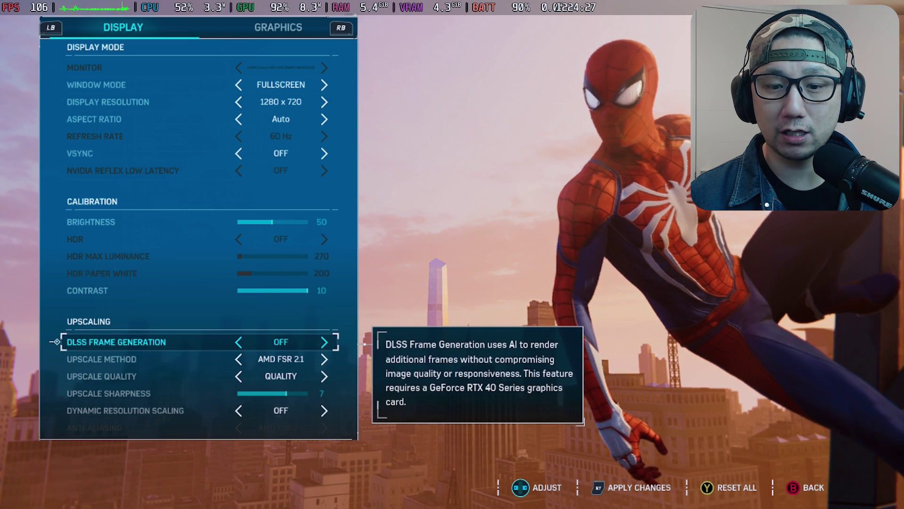
key("Right")
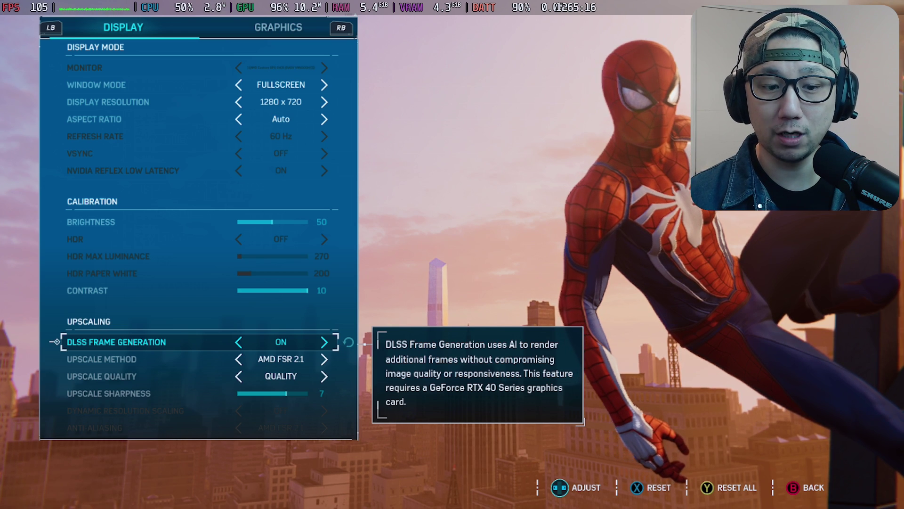
Step: Check the upscale method and quality, and raise the graphics preset by one level
key("Down")
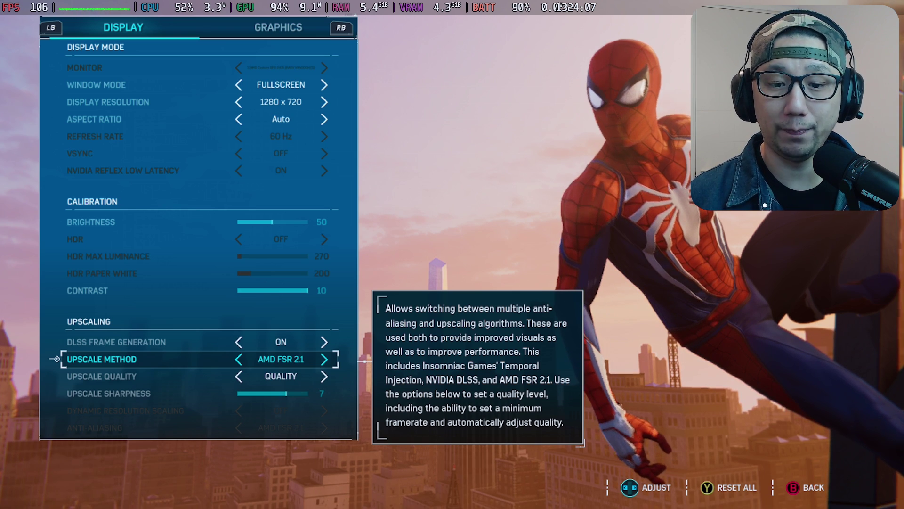
key("Down")
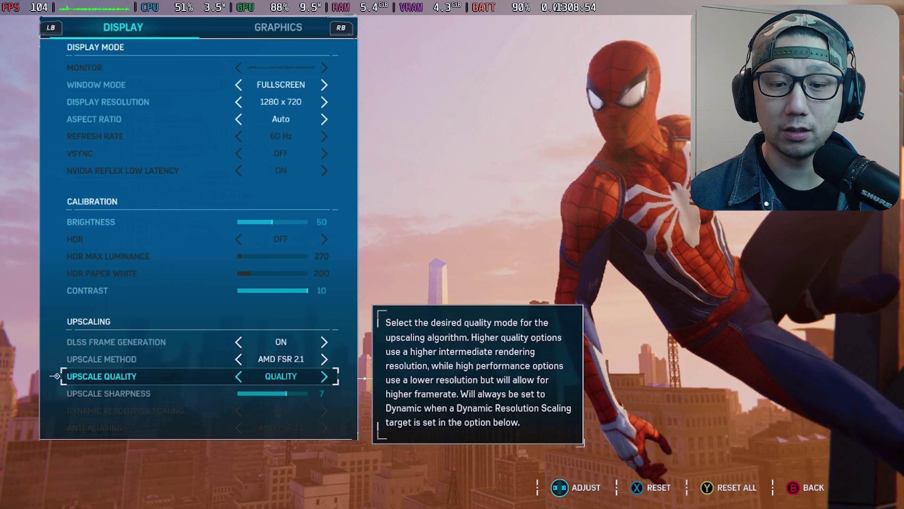
key("e")
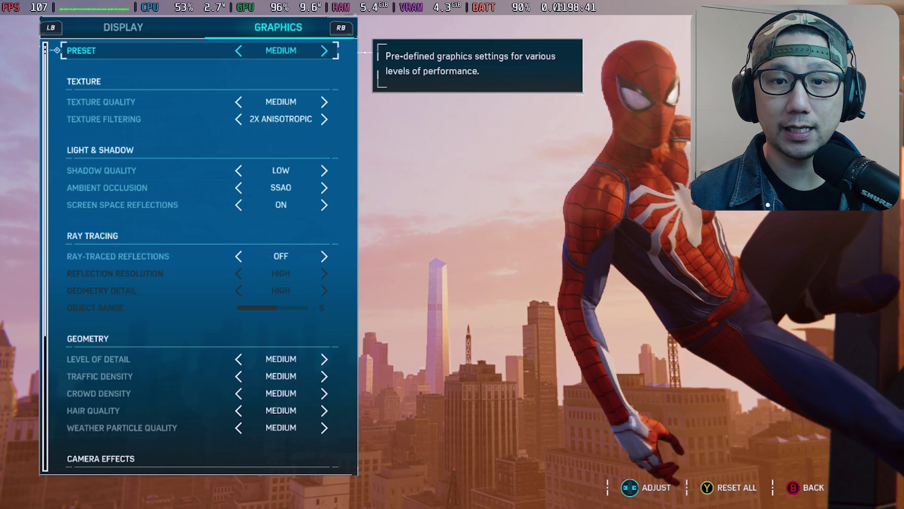
key("Right")
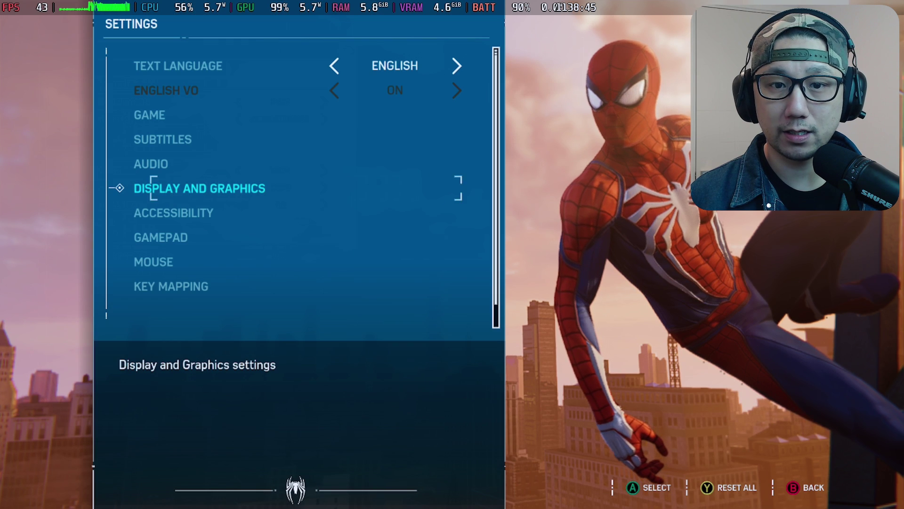
Step: Leave the settings and continue the saved game from the main menu
key("Escape")
key("Up")
key("Up")
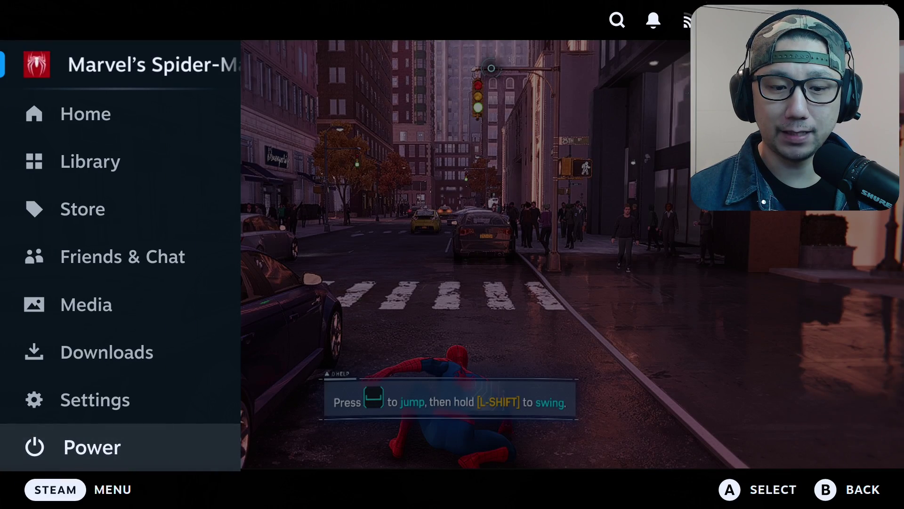
Step: Use the Steam power options to switch the device to desktop mode
key("Return")
key("Down")
key("Down")
key("Down")
key("Down")
key("Down")
key("Down")
key("Up")
key("Return")
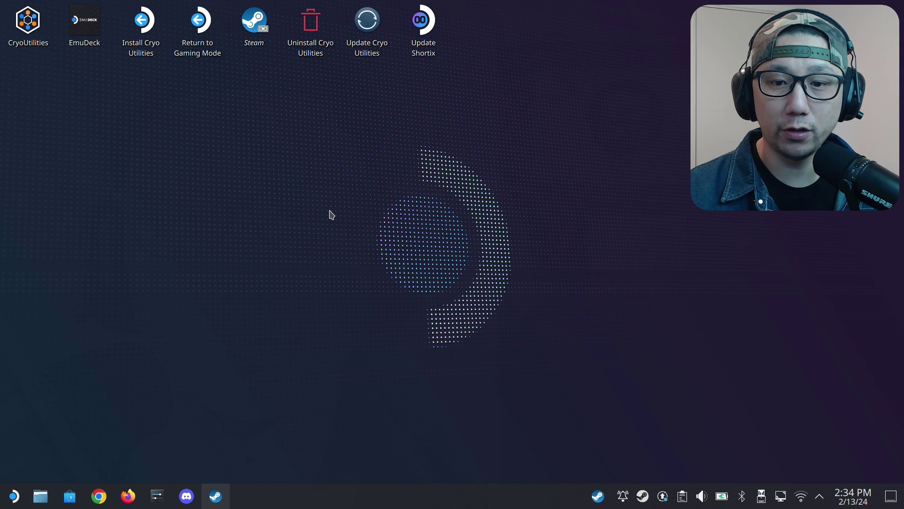
Step: Open the Dolphin file manager and check that hidden files are set to be shown
left_click(39, 502)
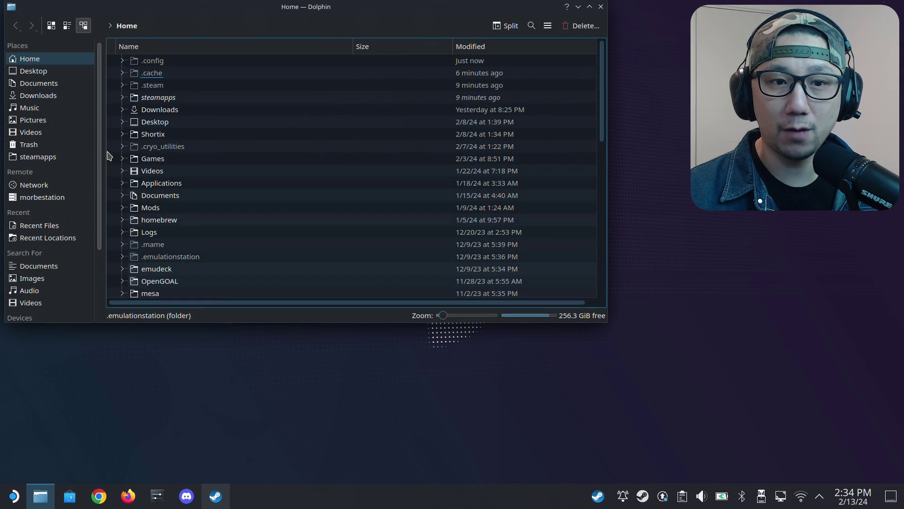
left_click(548, 28)
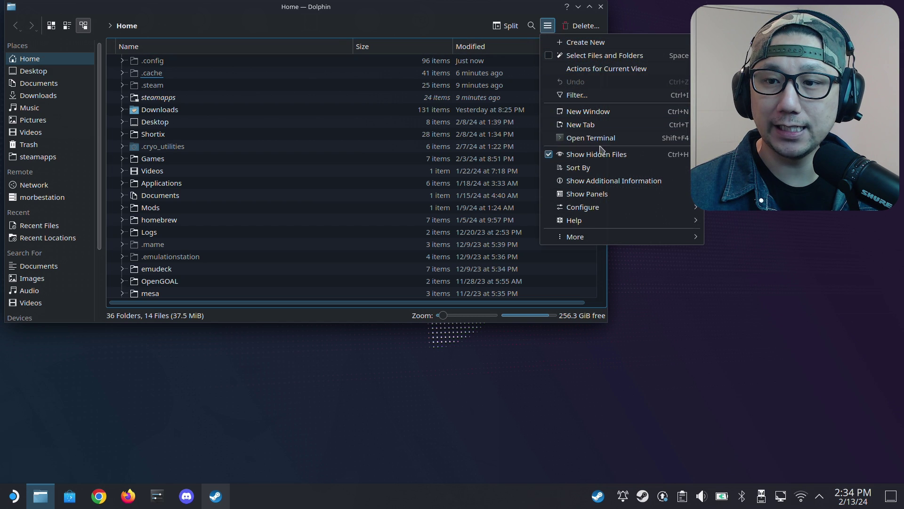
mouse_move(581, 161)
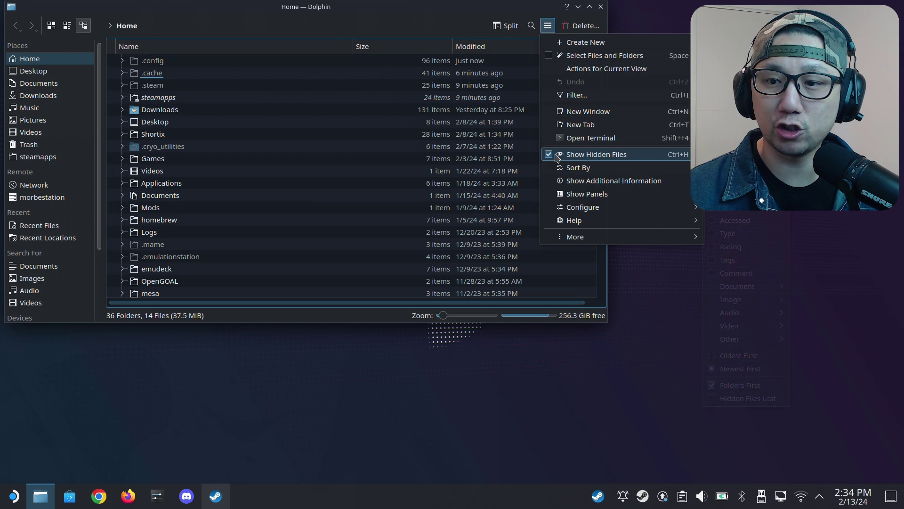
left_click(236, 140)
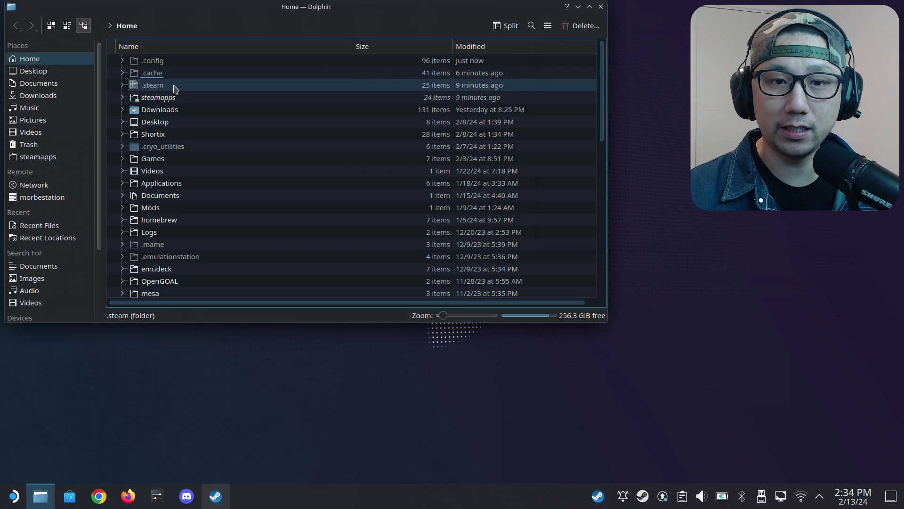
Step: Open the Marvel's Spider-Man Remastered folder under .steam/steam/steamapps/common and select Spider-Man.exe
left_click(190, 86)
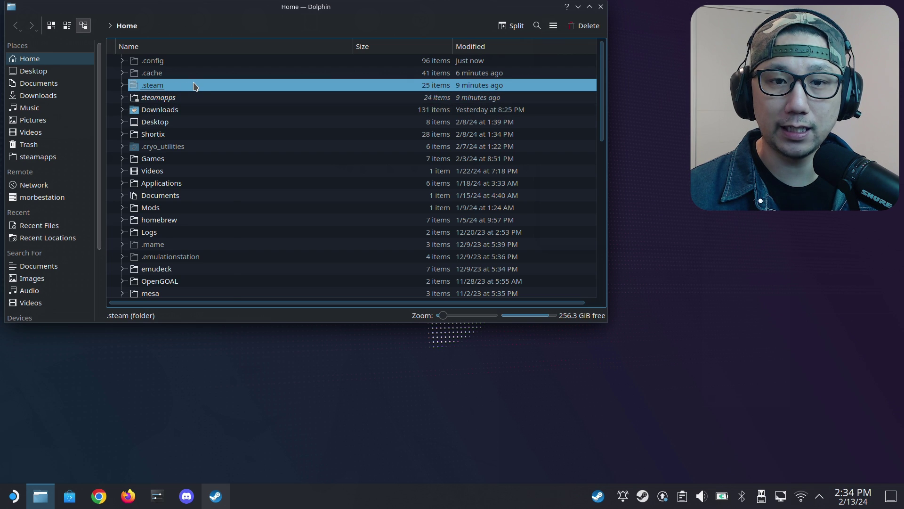
double_click(195, 86)
double_click(151, 65)
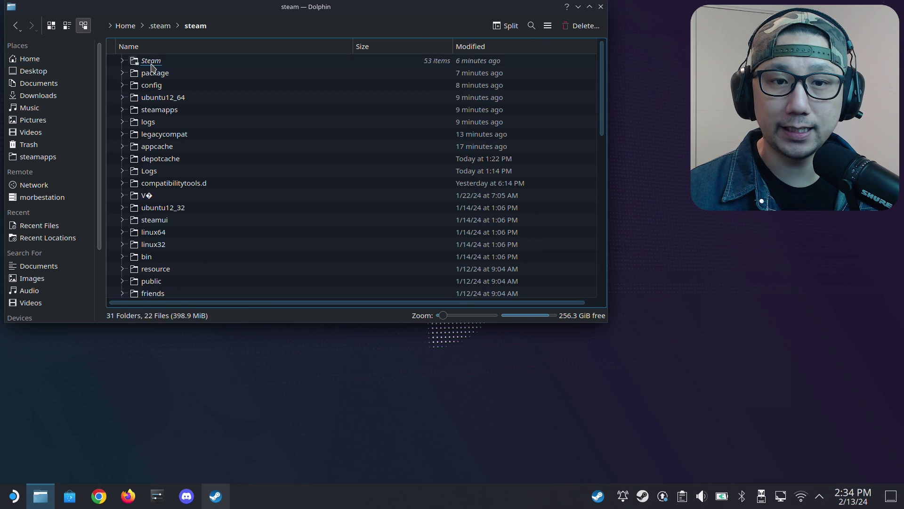
double_click(160, 110)
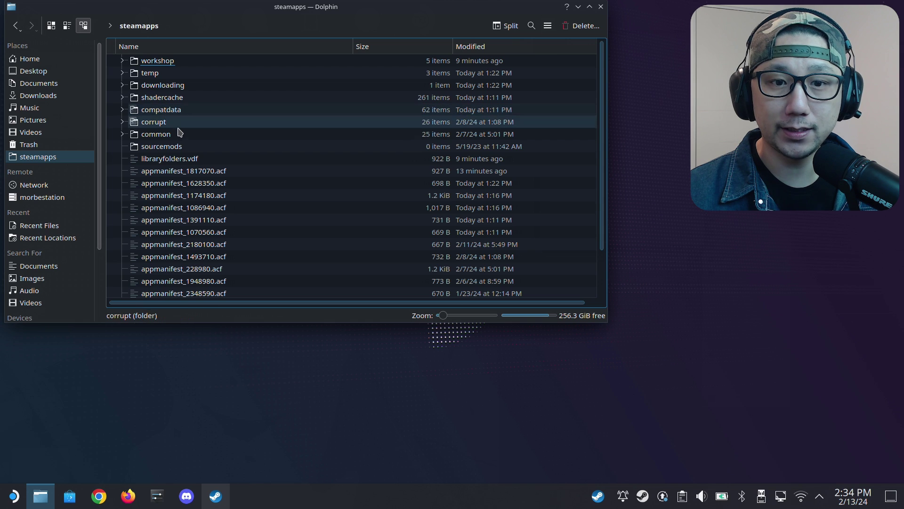
double_click(155, 135)
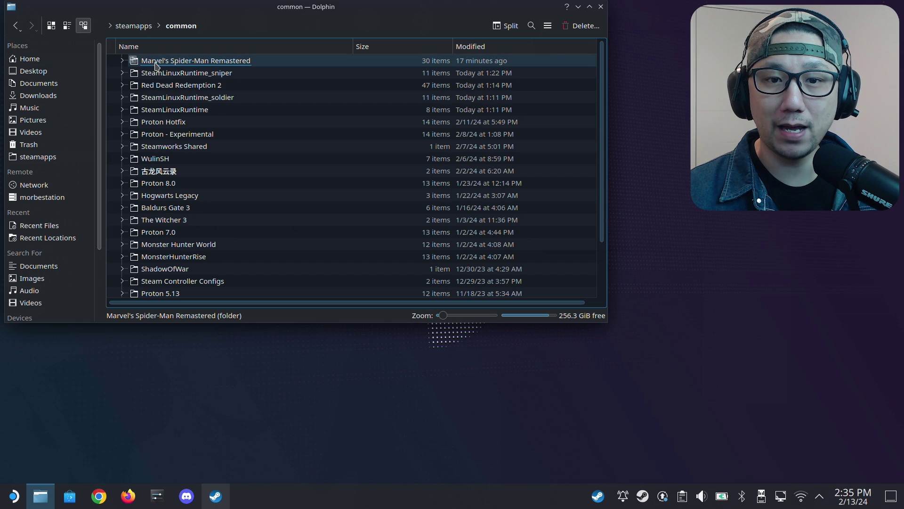
double_click(156, 62)
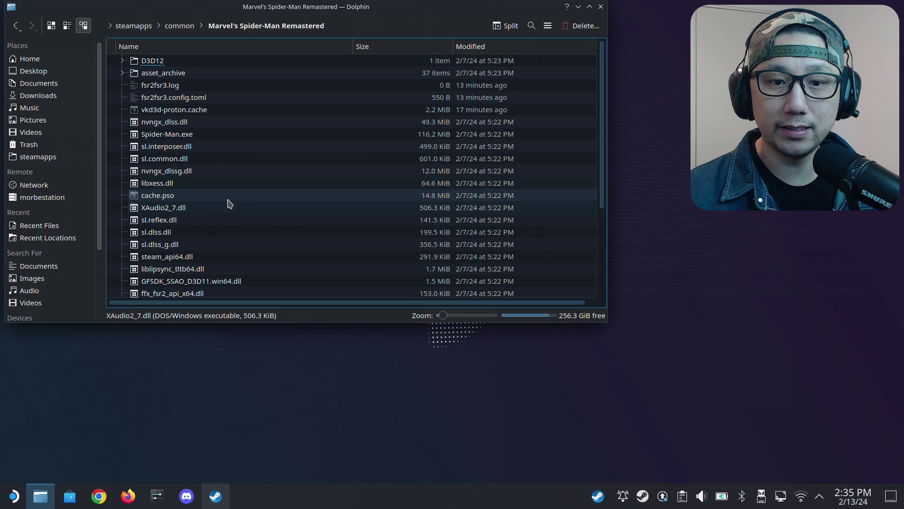
left_click(166, 136)
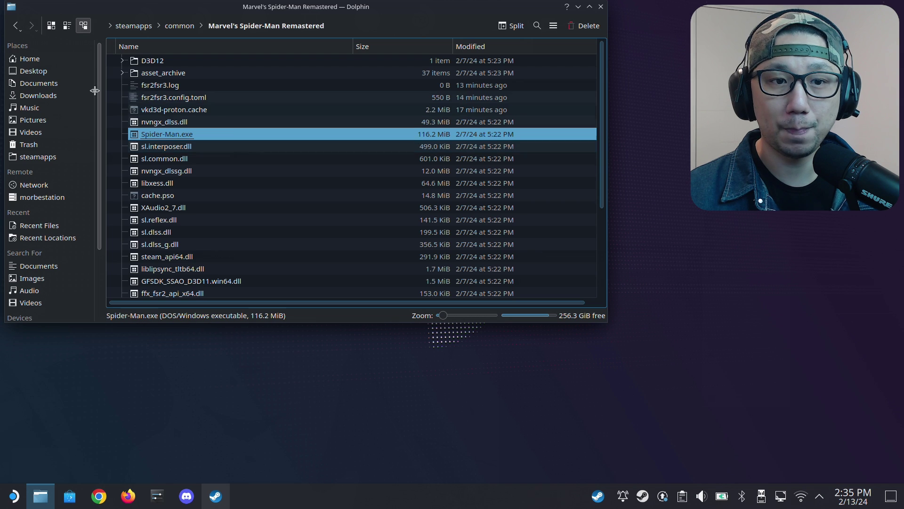
Step: Open a second file manager tab and show the Downloads folder in it
right_click(46, 63)
left_click(88, 69)
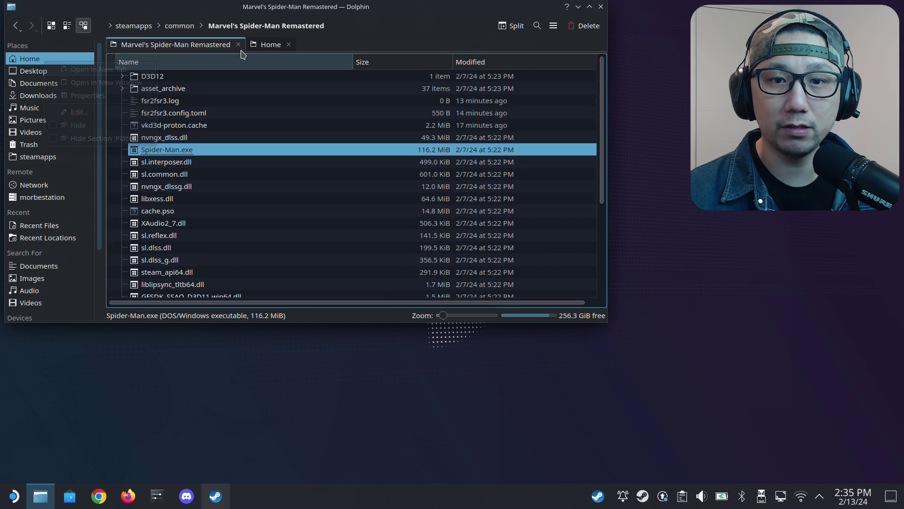
left_click(260, 46)
left_click(33, 96)
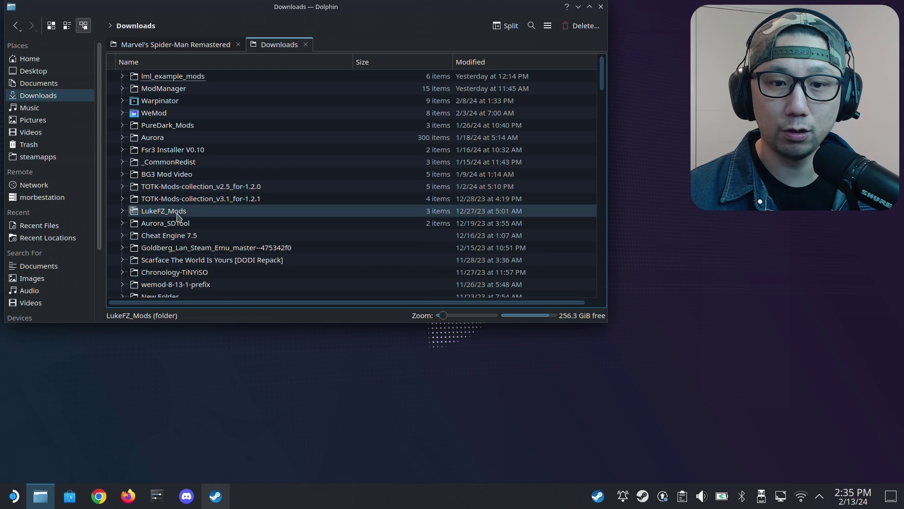
Step: Go to LukeFZ_Mods/FSR2FSR3/0.10.2/210 and open the archive FSR2FSR3_210.zip
double_click(164, 211)
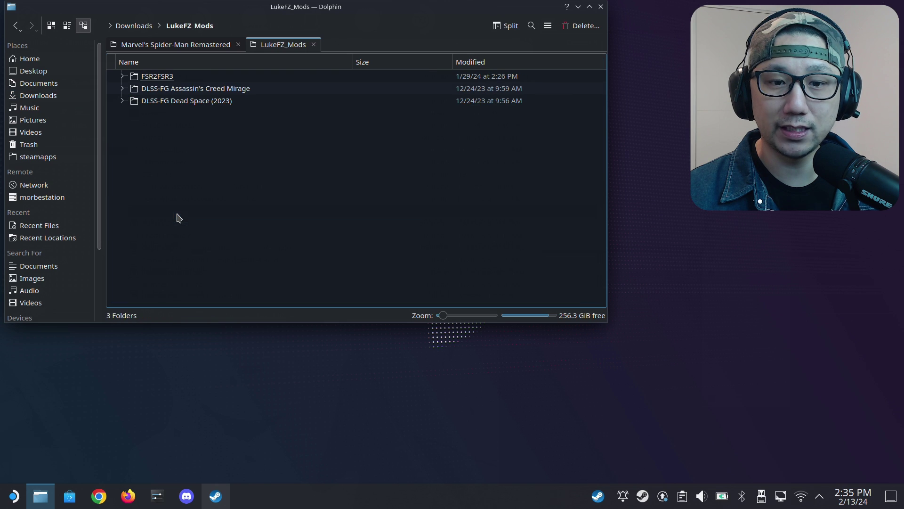
double_click(161, 81)
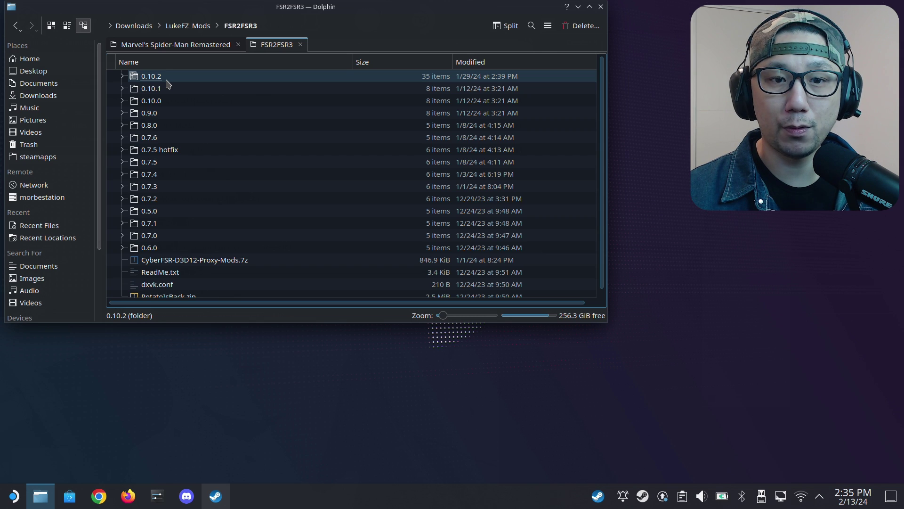
double_click(166, 79)
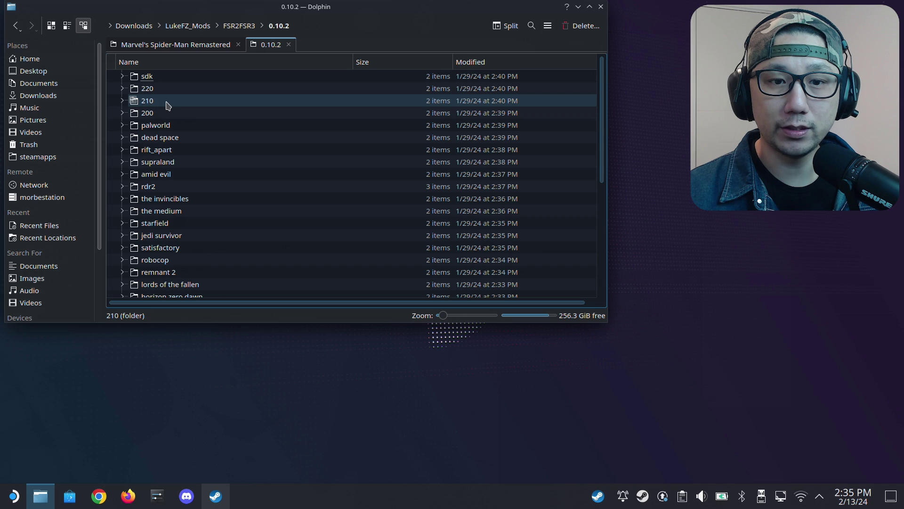
double_click(168, 102)
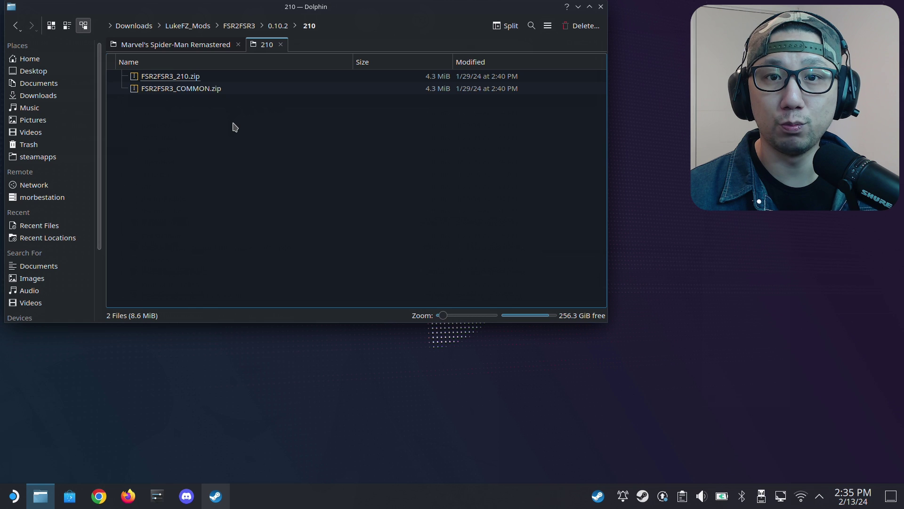
double_click(193, 78)
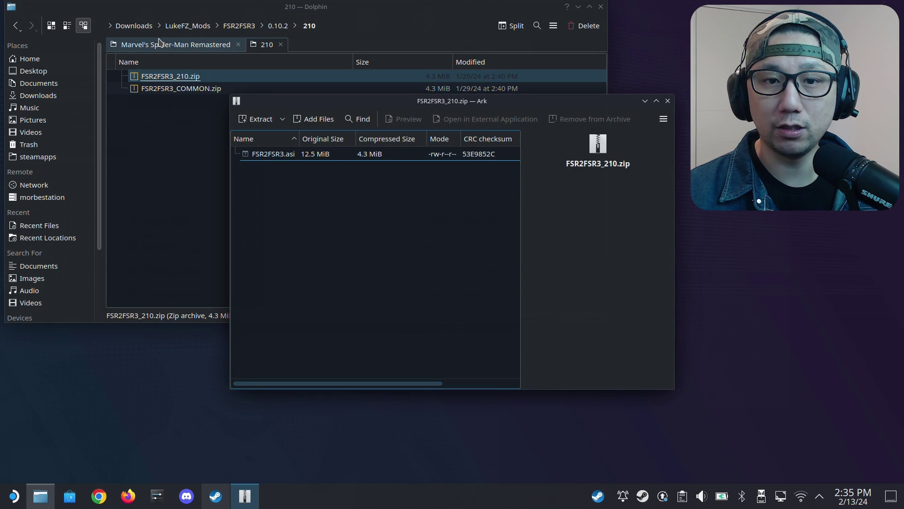
Step: Extract FSR2FSR3.asi from FSR2FSR3_210.zip into the Marvel's Spider-Man Remastered folder, overwriting the existing file, and close the archive
left_click(159, 43)
left_click(307, 378)
left_click(275, 159)
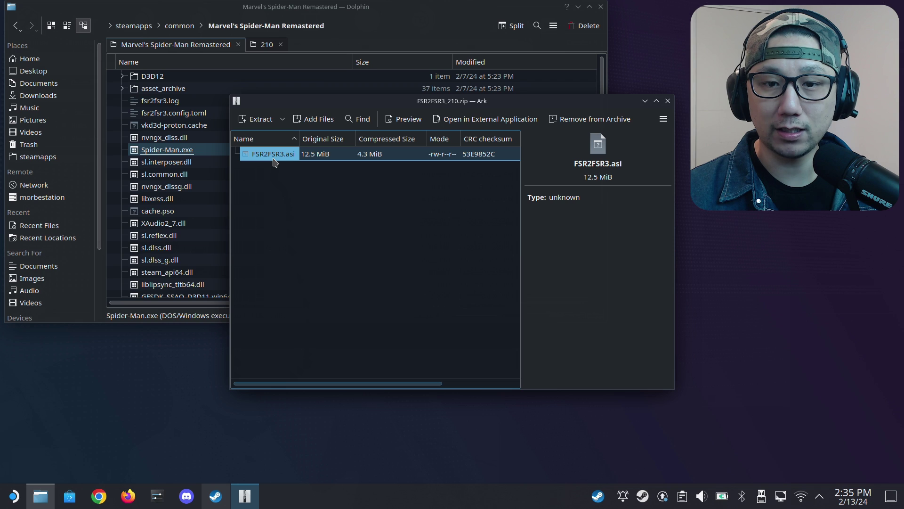
left_click_drag(275, 162, 169, 200)
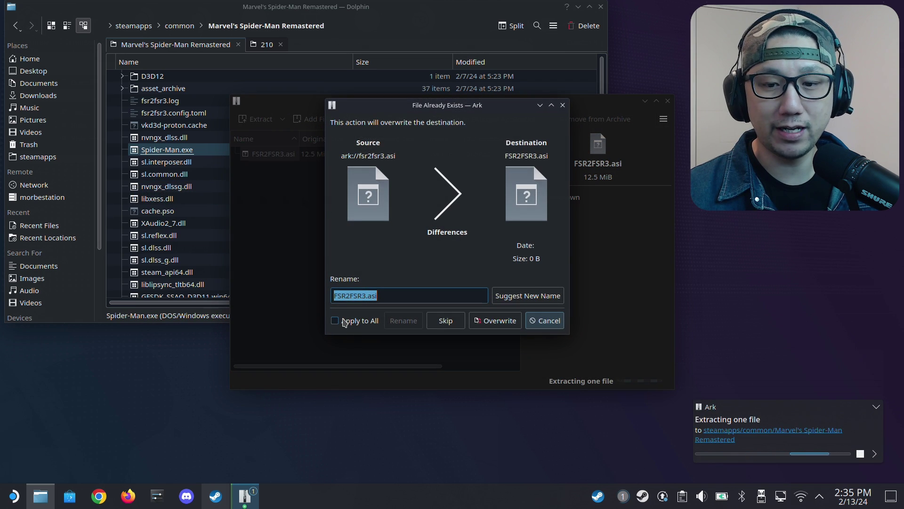
left_click(337, 320)
left_click(478, 319)
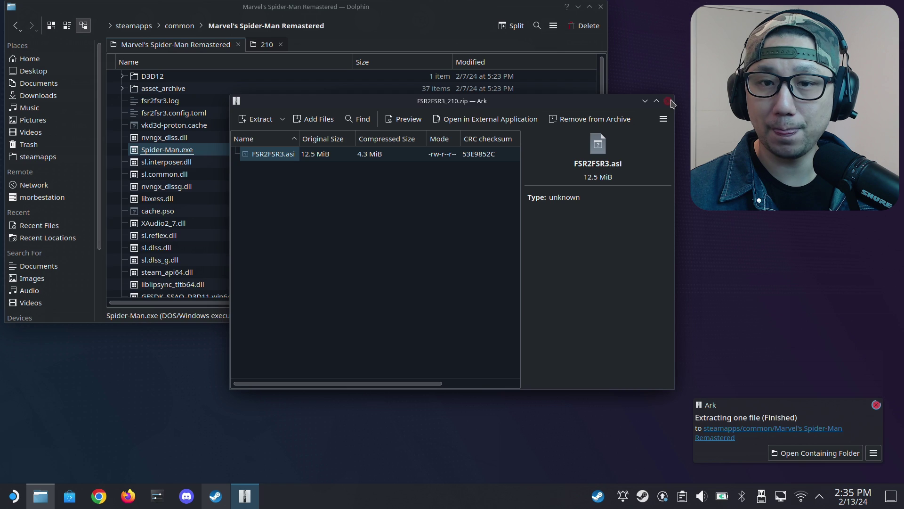
left_click(668, 101)
Step: Open the archive FSR2FSR3_COMMON.zip from the 210 folder and place it in front of the Marvel's Spider-Man Remastered folder
left_click(266, 45)
double_click(184, 89)
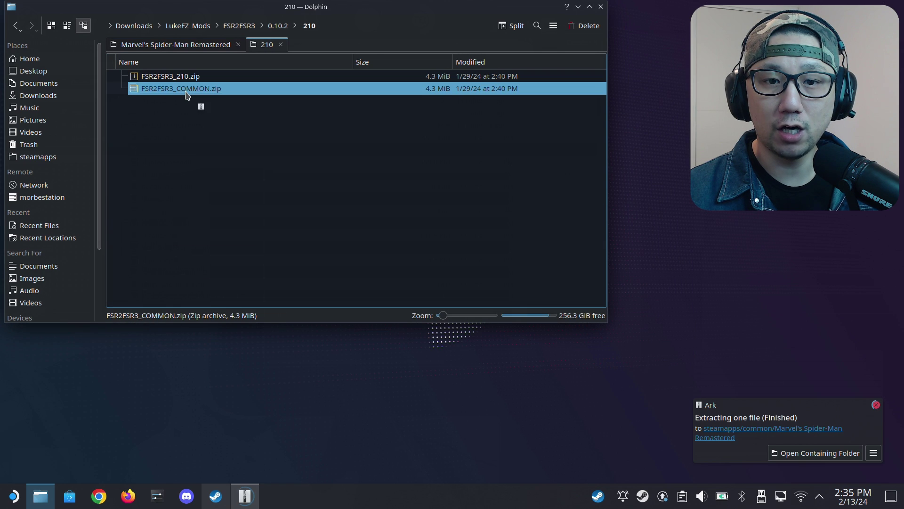
left_click(174, 44)
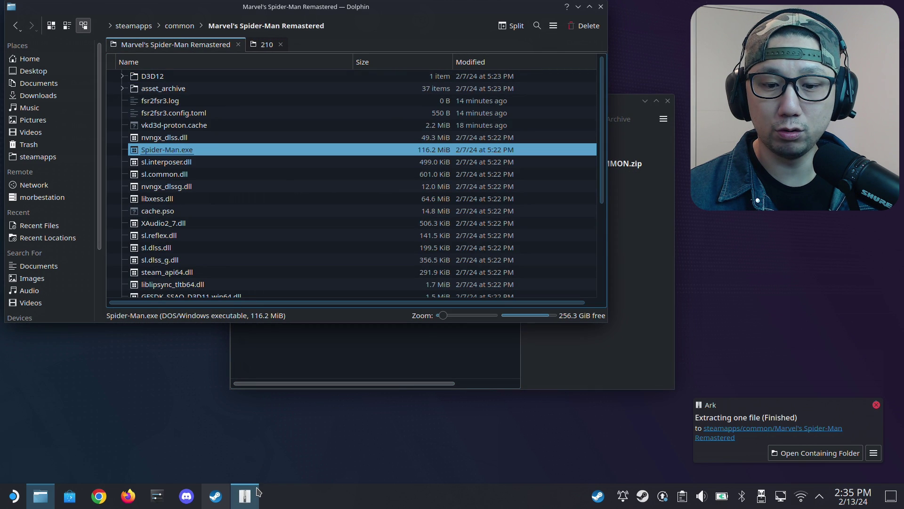
left_click(245, 496)
Step: Extract winmm.dll and winmm.ini into the game folder, overwriting all existing copies, and close the archive and file manager
left_click_drag(282, 207, 257, 169)
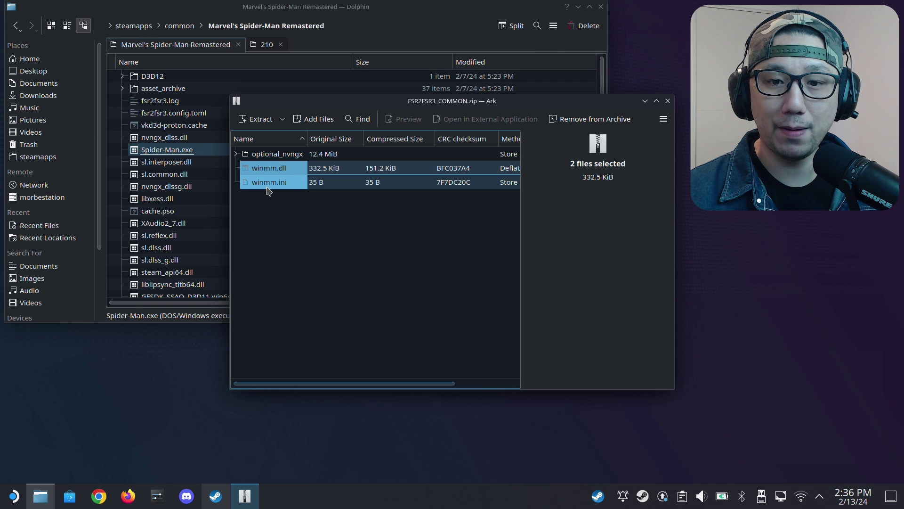
left_click_drag(269, 191, 166, 200)
left_click(335, 320)
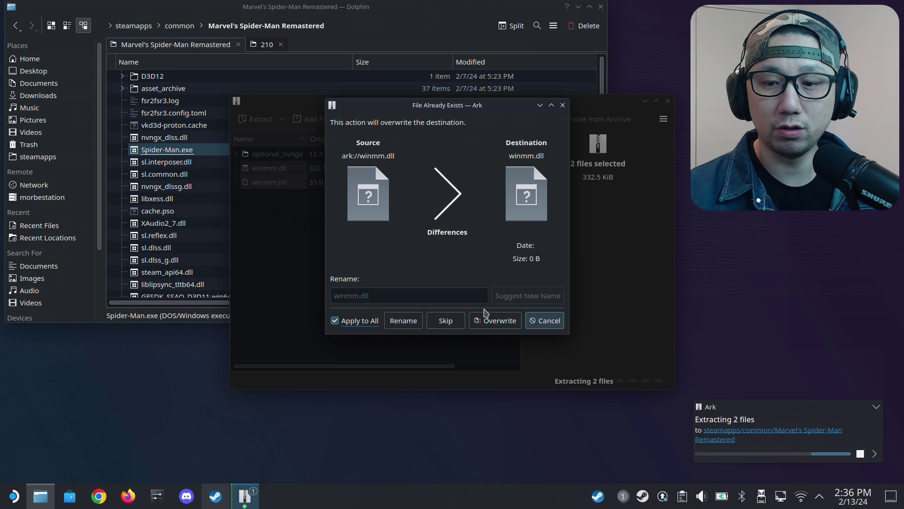
left_click(500, 324)
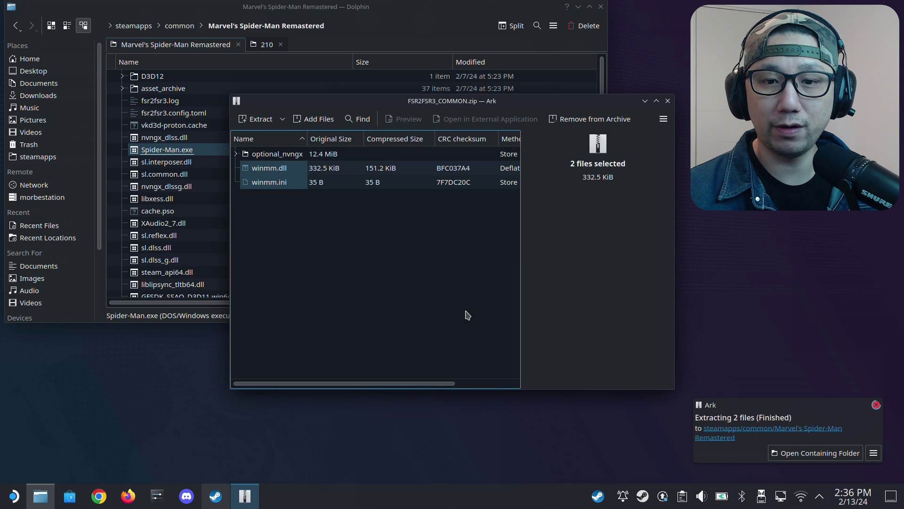
left_click(668, 100)
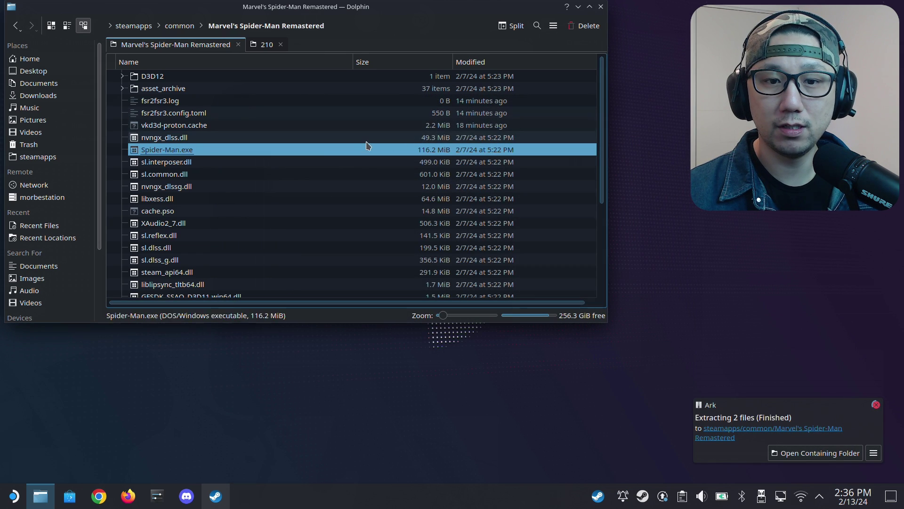
left_click(600, 7)
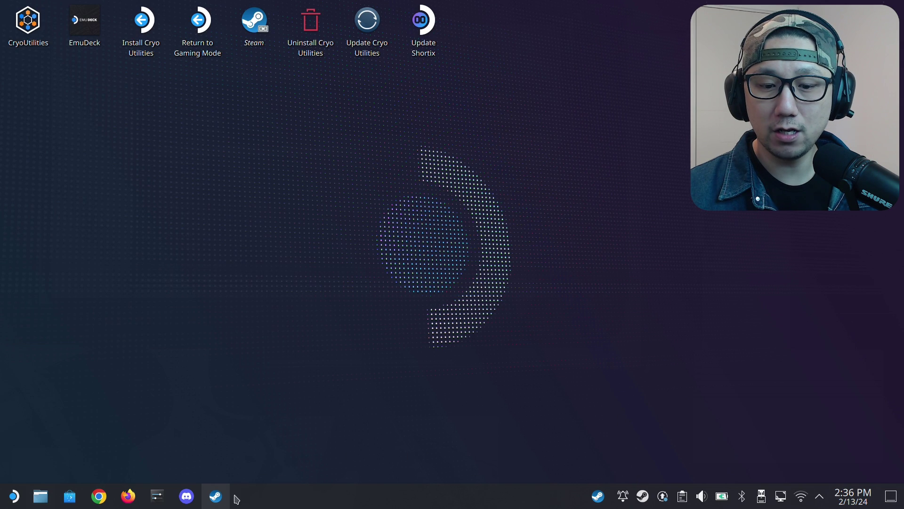
Step: Switch to Steam and open the properties of Marvel's Spider-Man Remastered from the recent games
left_click(216, 495)
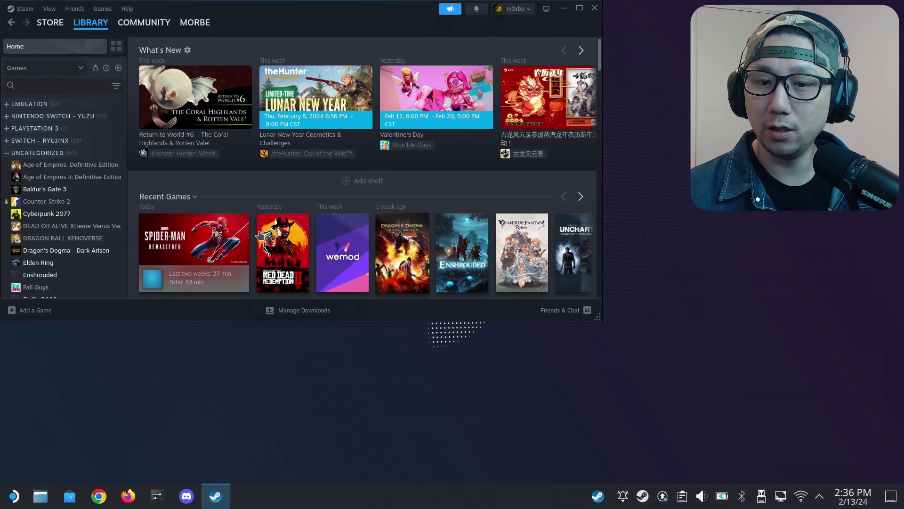
right_click(228, 238)
left_click(266, 307)
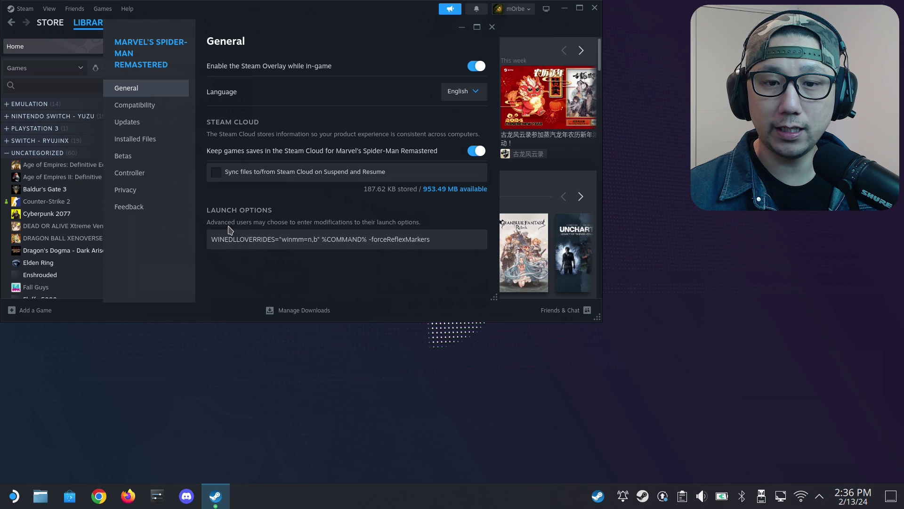
Step: Review the game's launch options, highlighting the WINEDLLOVERRIDES="winmm=n,b" %COMMAND% part and the -forceReflexMarkers flag
left_click(230, 239)
key("ctrl+a")
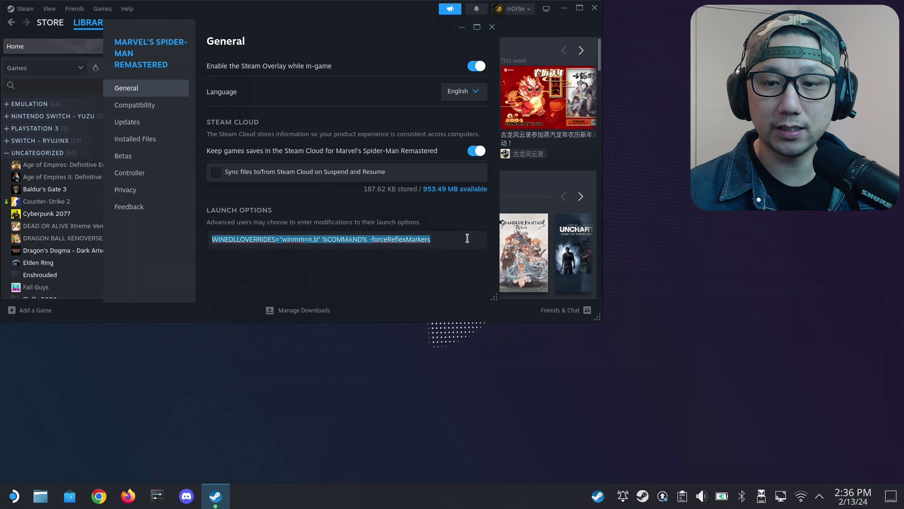
left_click(467, 237)
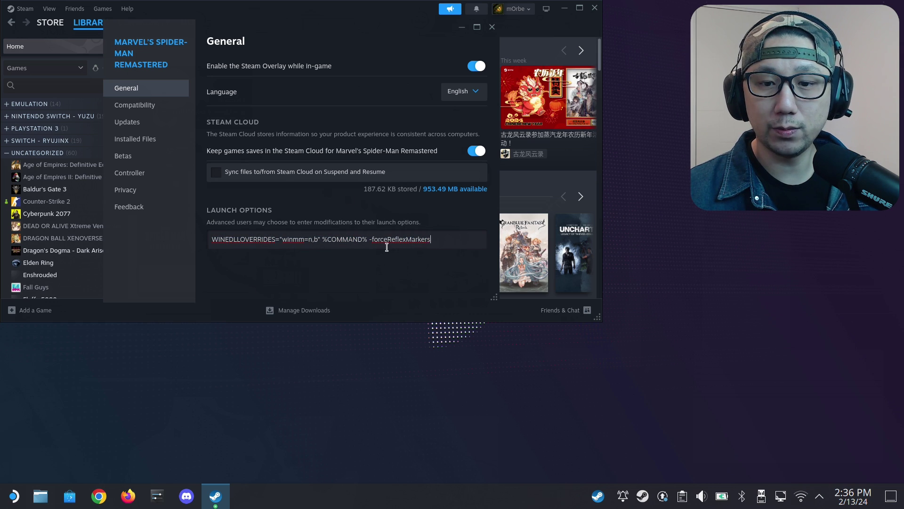
left_click_drag(372, 241, 209, 241)
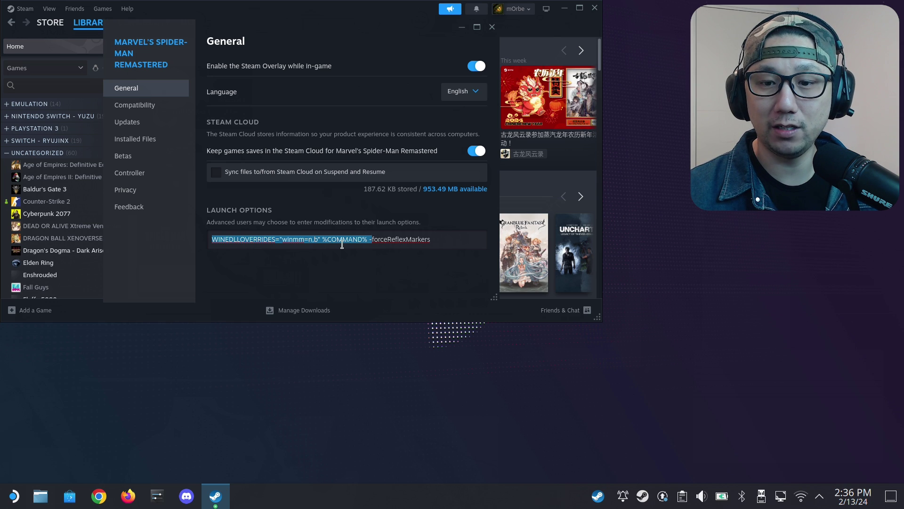
left_click(369, 239)
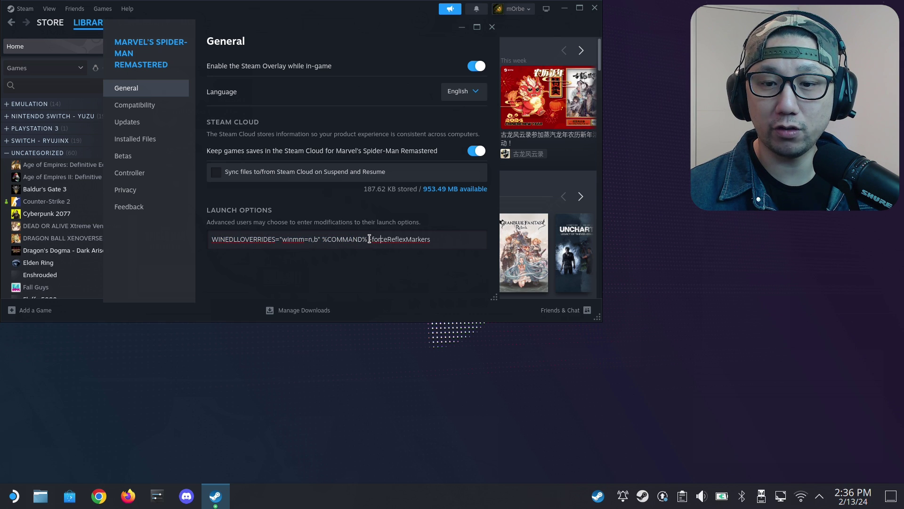
left_click_drag(368, 239, 432, 239)
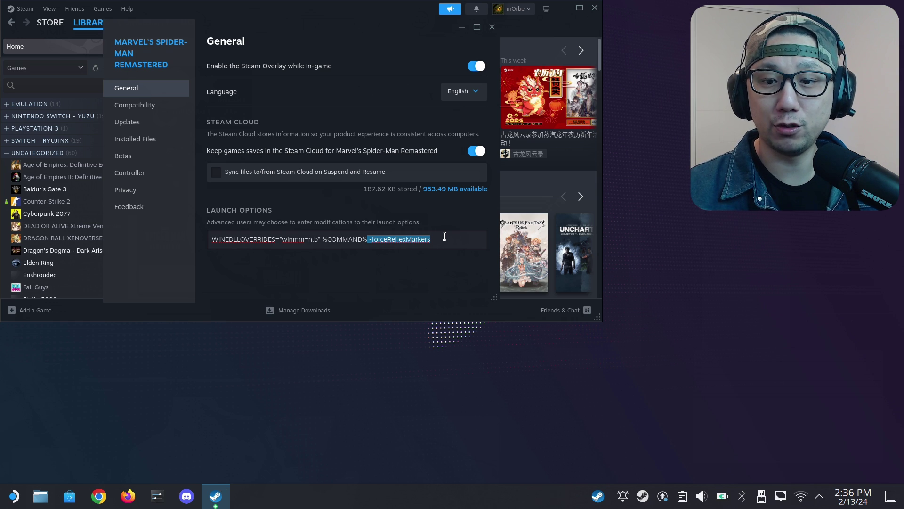
left_click(444, 237)
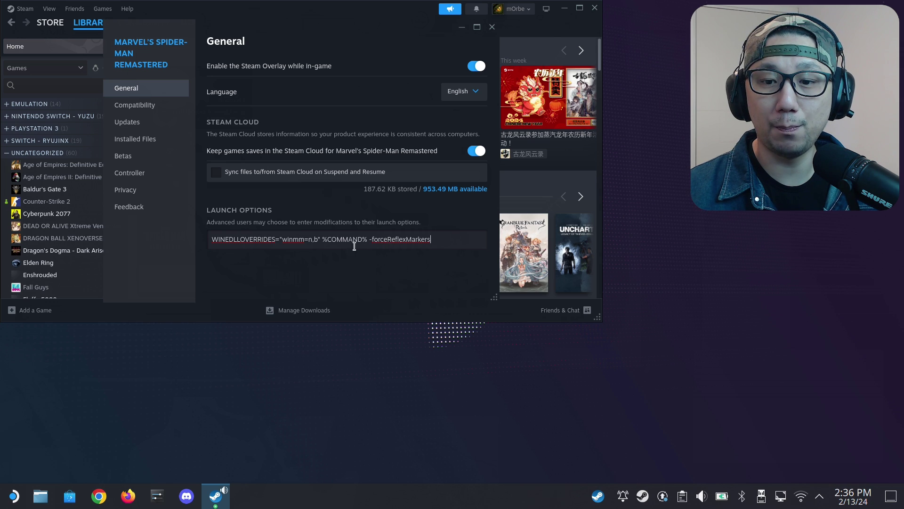
left_click_drag(353, 238, 206, 237)
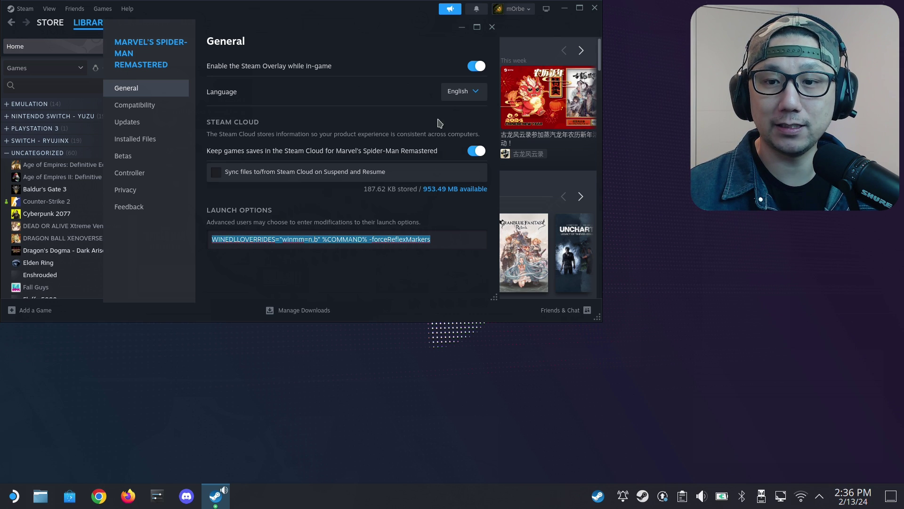
Step: Close the game's properties, show its library page, and close the Steam window
left_click(492, 27)
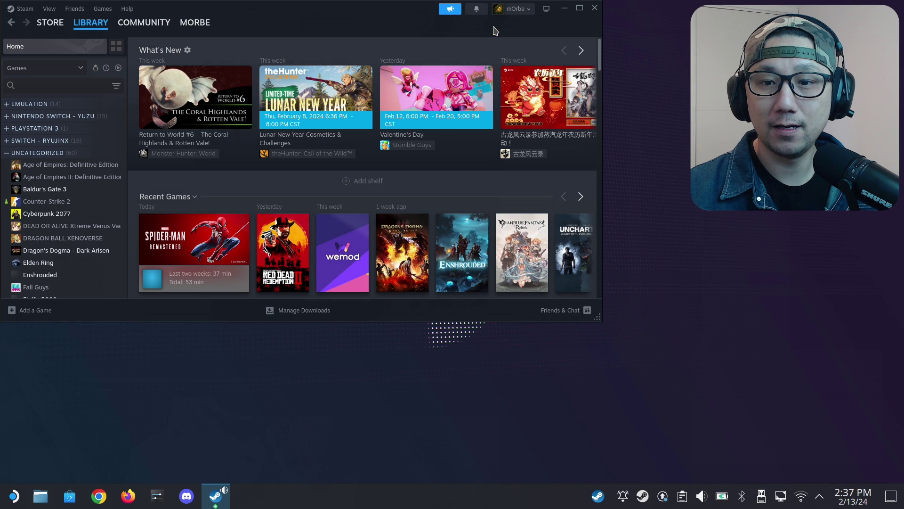
left_click(193, 245)
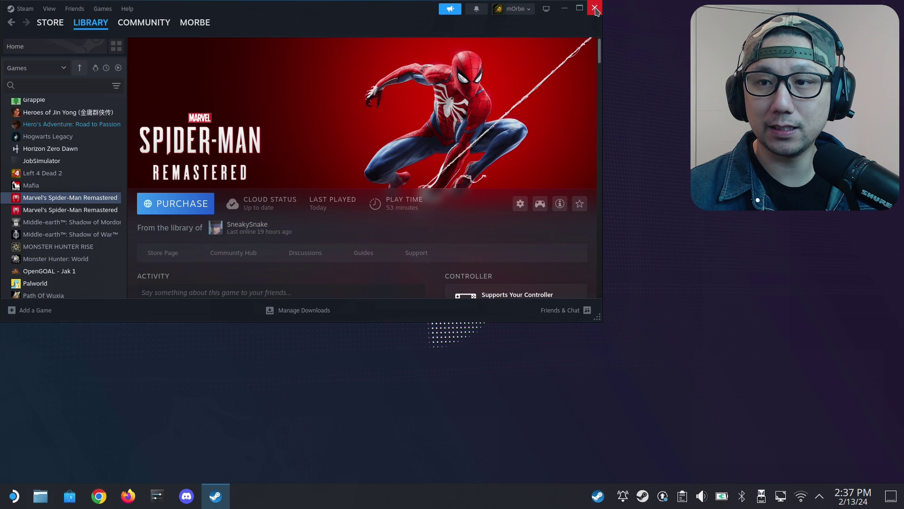
left_click(594, 8)
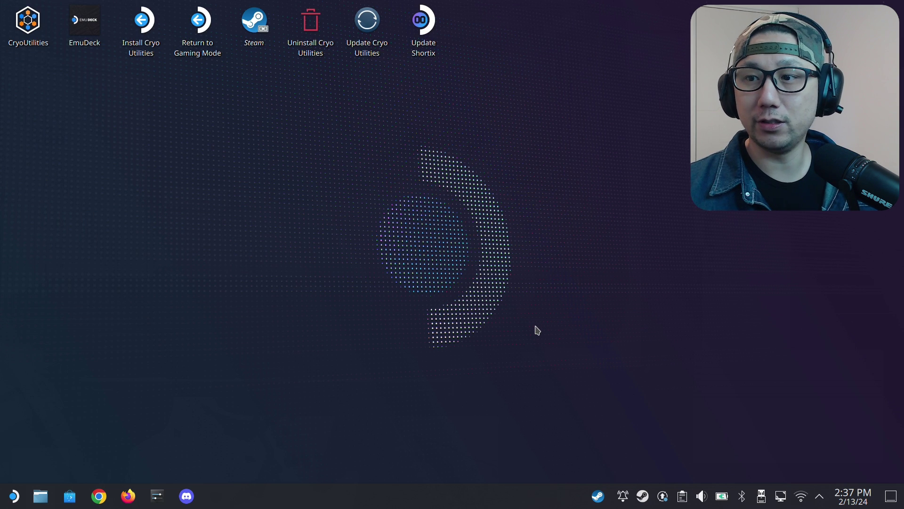